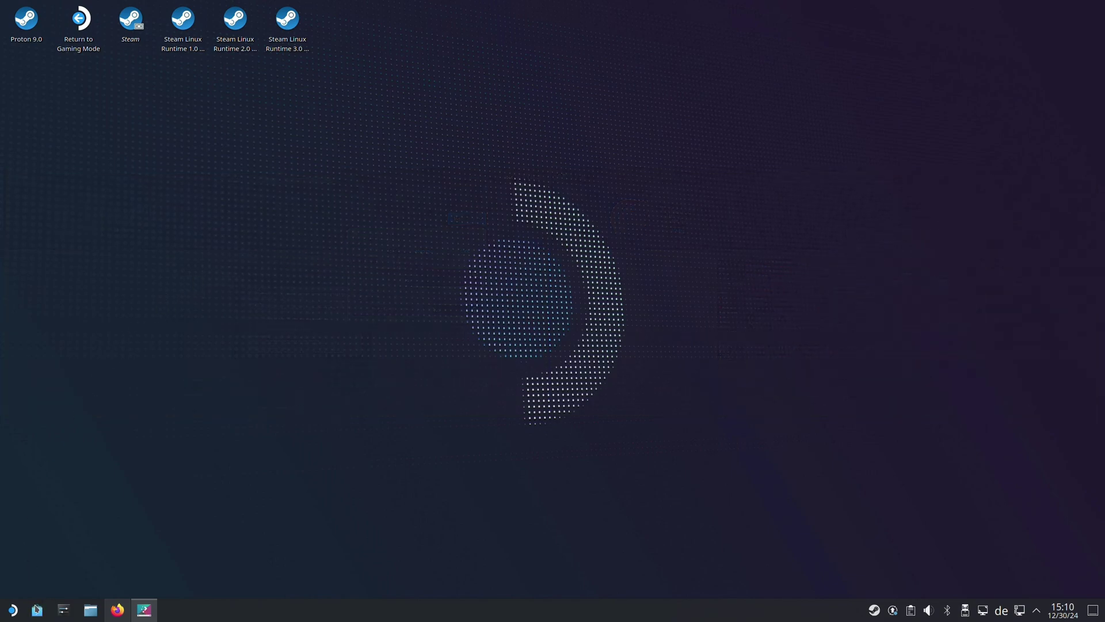
- Search Discover for 'protonplus' and install ProtonPlus from its details page
{"action": "left_click", "coordinate": [37, 610]}
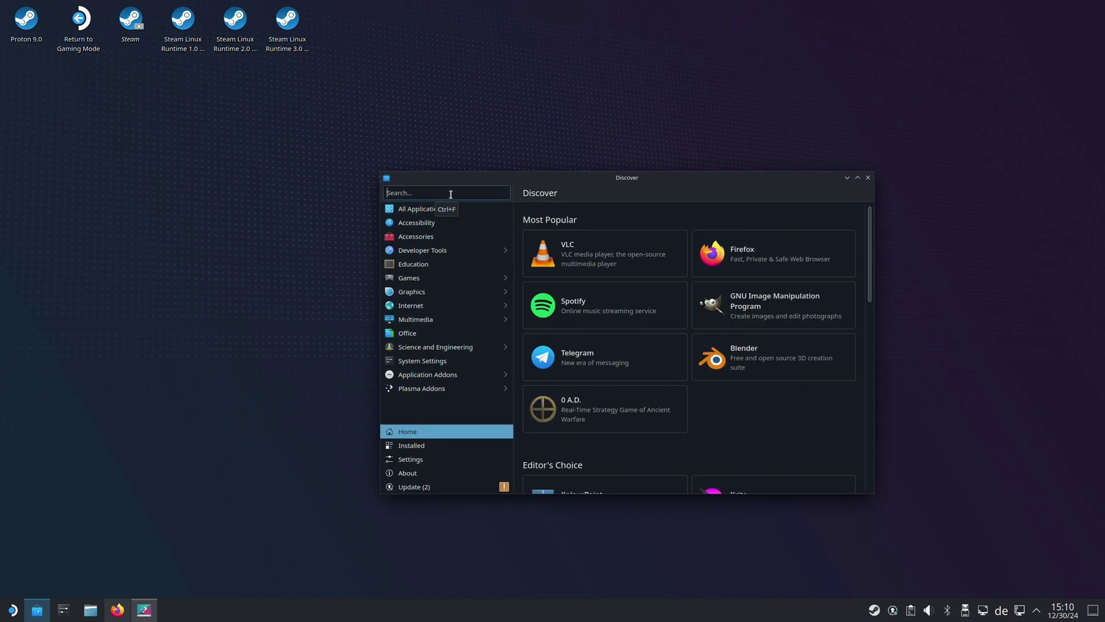
{"action": "type", "text": "protonplus"}
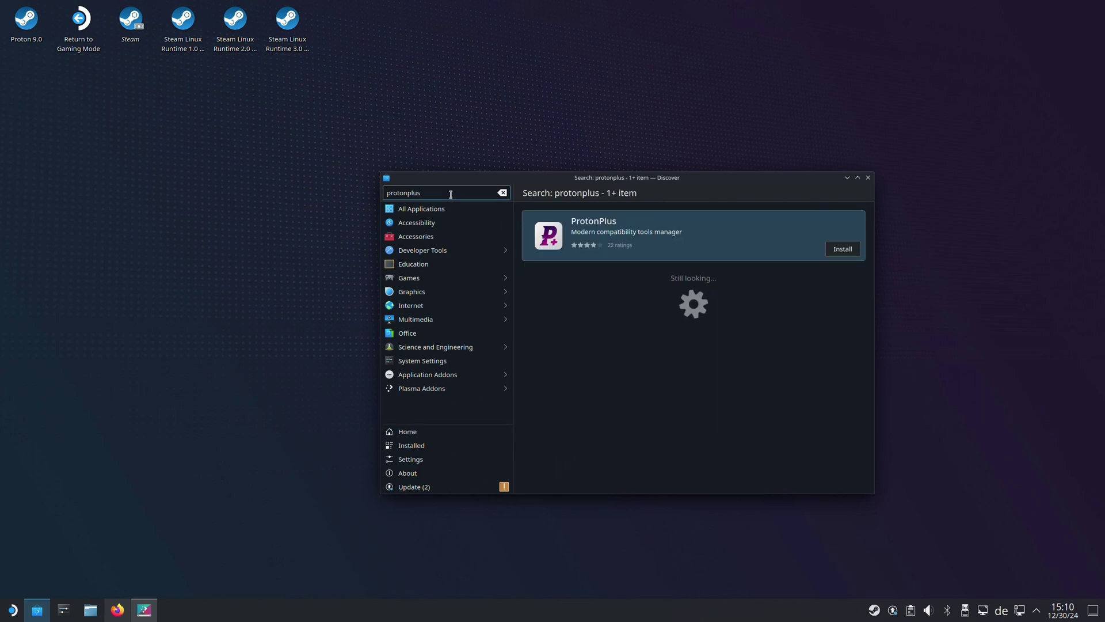
{"action": "left_click", "coordinate": [653, 228]}
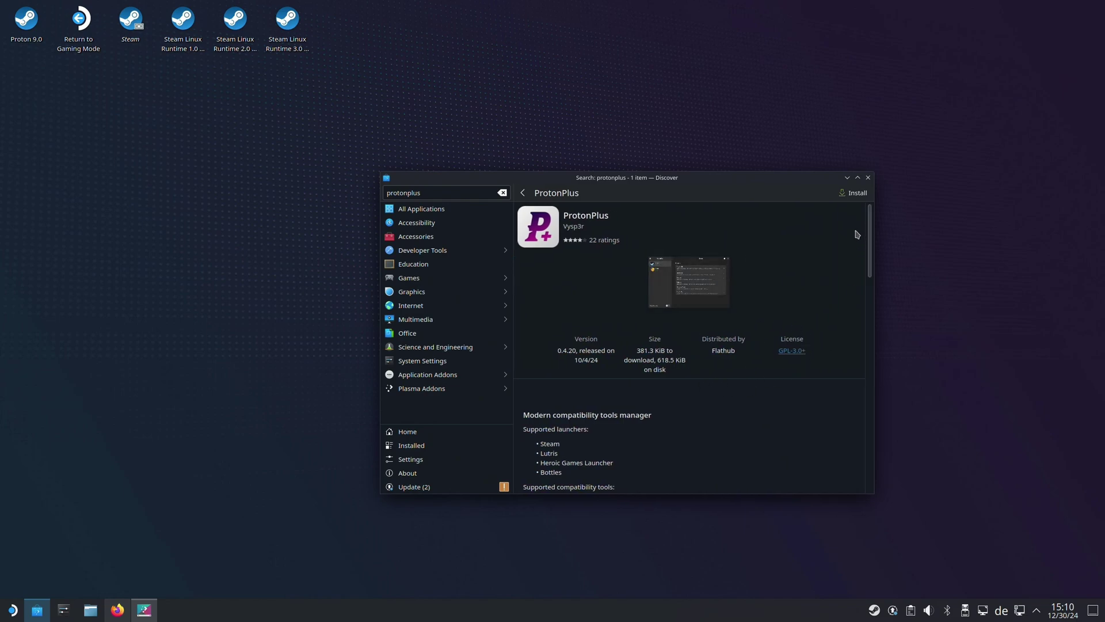
{"action": "left_click", "coordinate": [854, 193]}
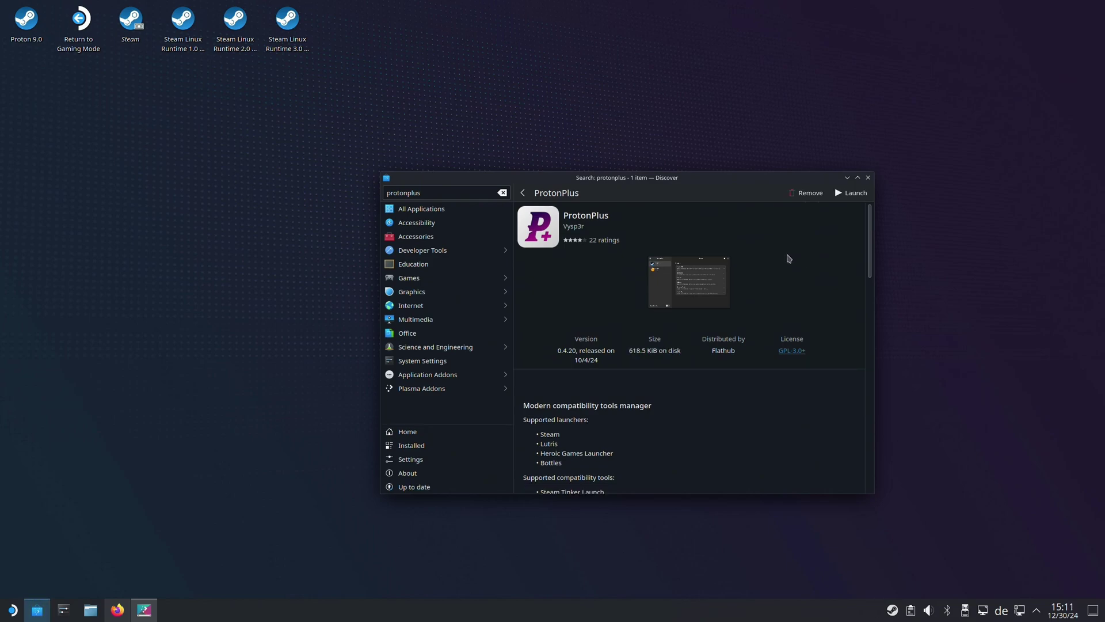
- Replace the search with 'lutris' and install Lutris 0.5.17 from Flathub
{"action": "double_click", "coordinate": [442, 193]}
{"action": "key", "text": "BackSpace"}
{"action": "type", "text": "lutris"}
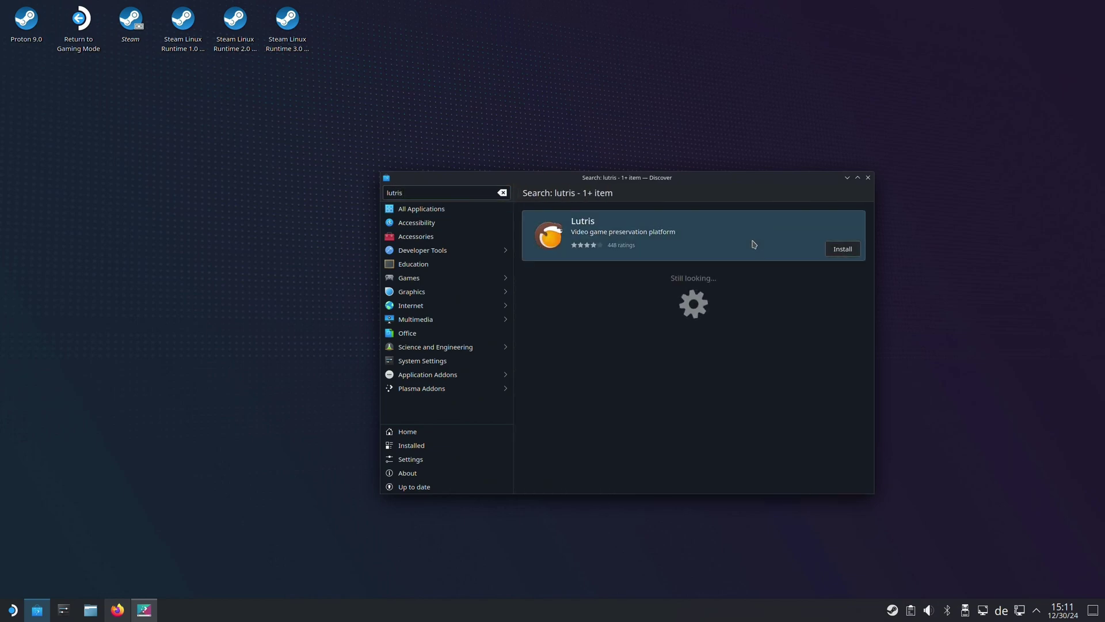
{"action": "left_click", "coordinate": [728, 235]}
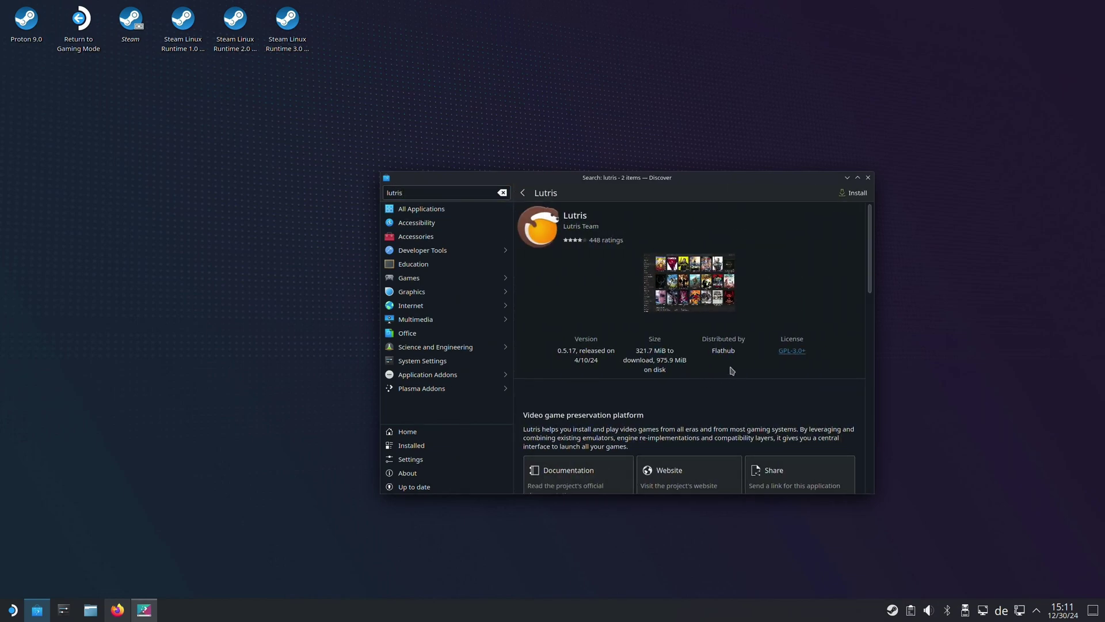
{"action": "left_click", "coordinate": [851, 199]}
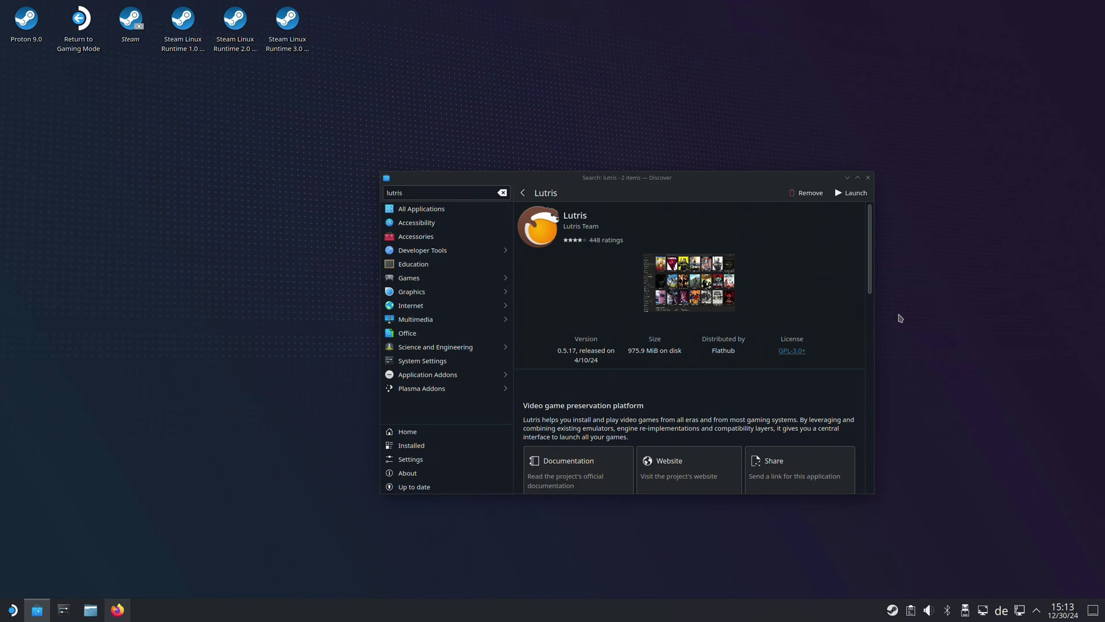
- Launch Lutris from Discover, then search the application launcher for 'proton'
{"action": "left_click", "coordinate": [852, 193]}
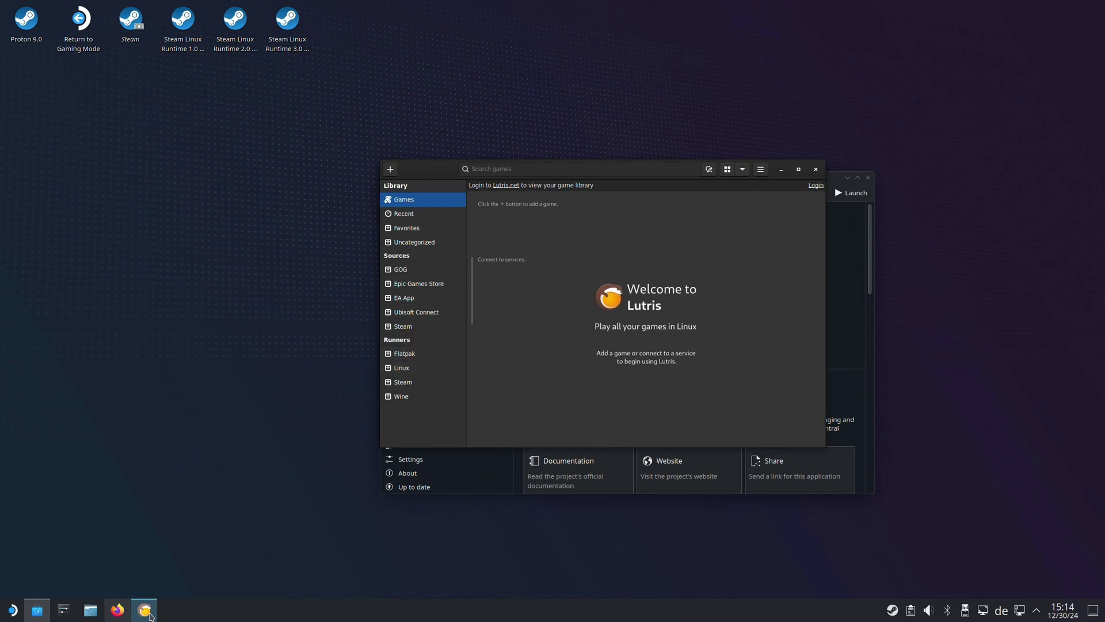
{"action": "right_click", "coordinate": [144, 610]}
{"action": "left_click", "coordinate": [222, 502]}
{"action": "left_click", "coordinate": [7, 613]}
{"action": "type", "text": "proton"}
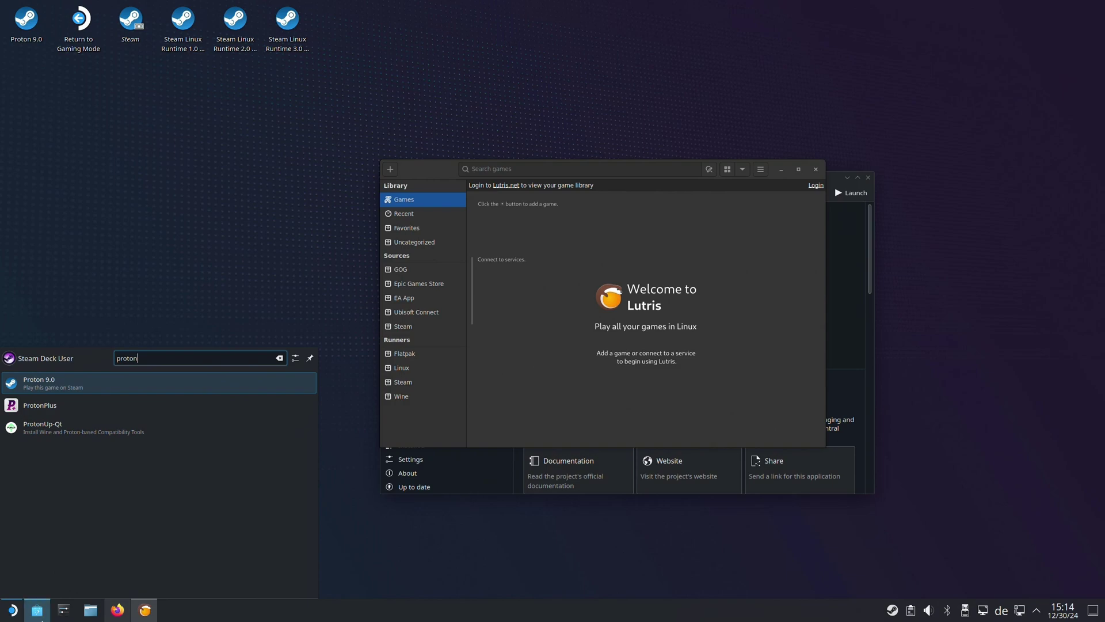
- Launch ProtonPlus and download Wine-Staging (Kron4ek) 10.0-rc2 from the Lutris tools list
{"action": "left_click", "coordinate": [51, 406]}
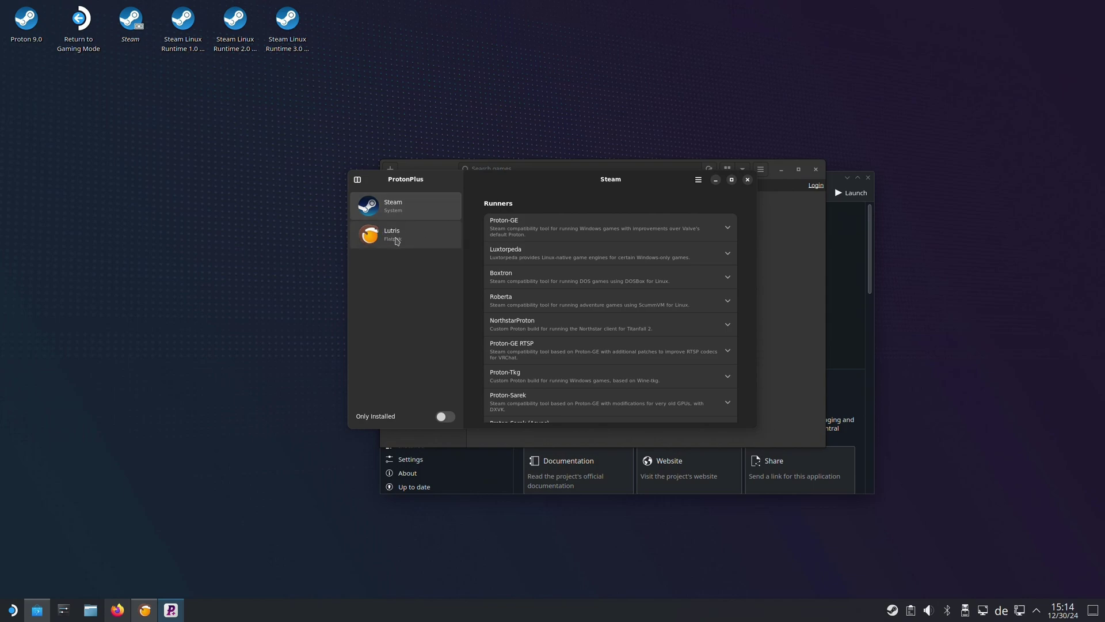
{"action": "left_click", "coordinate": [392, 237]}
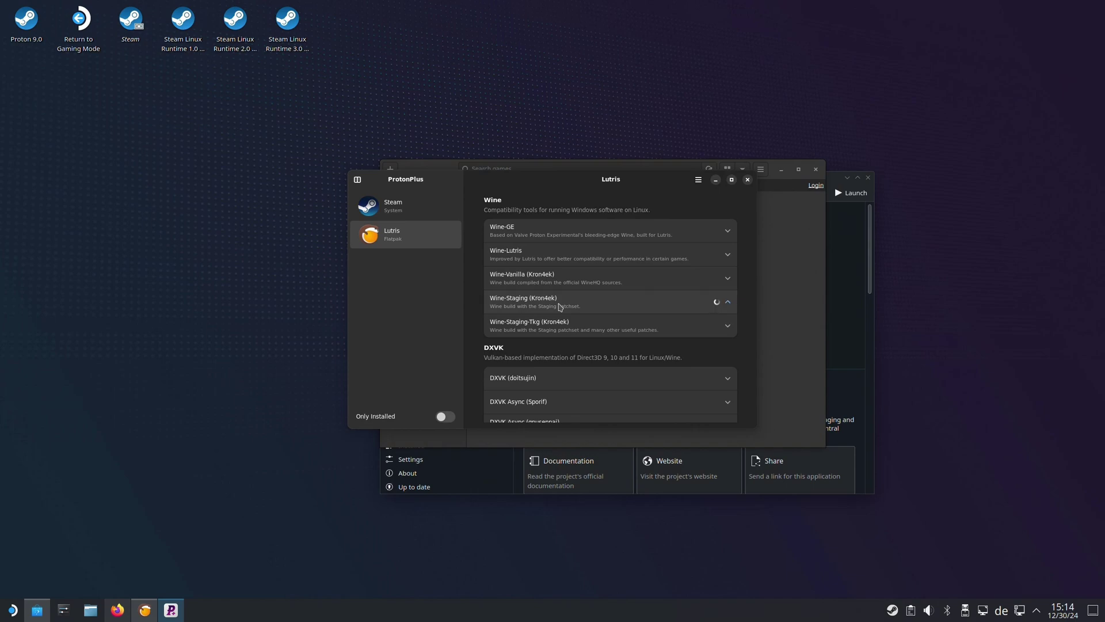
{"action": "left_click", "coordinate": [561, 307]}
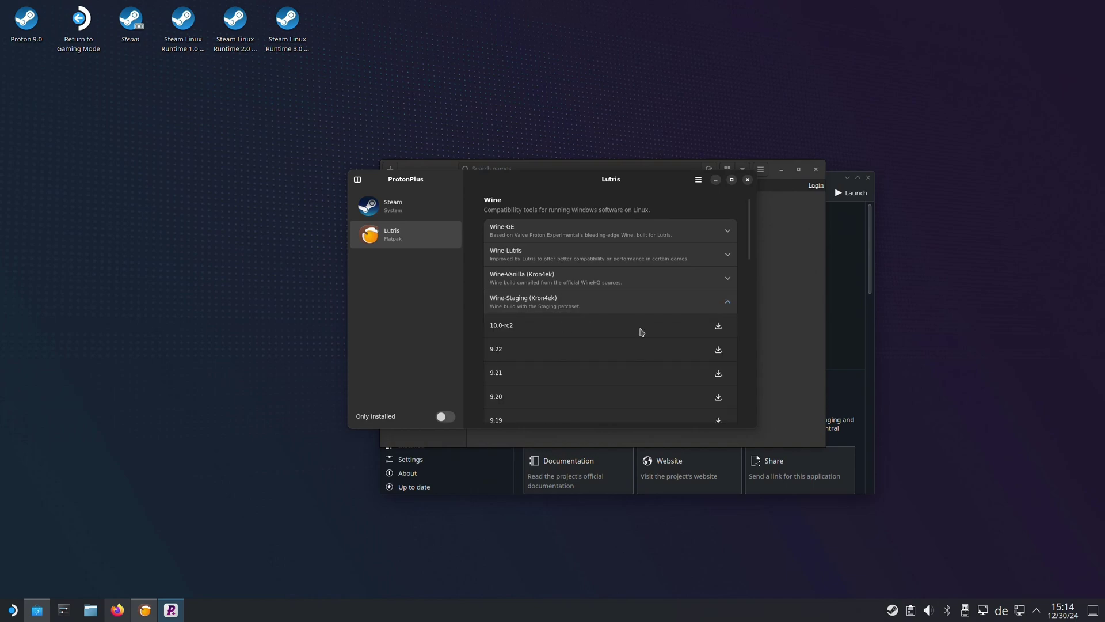
{"action": "left_click", "coordinate": [718, 327]}
- Close ProtonPlus, Lutris and Discover, then start Lutris again from the taskbar
{"action": "left_click", "coordinate": [748, 179]}
{"action": "left_click", "coordinate": [817, 169]}
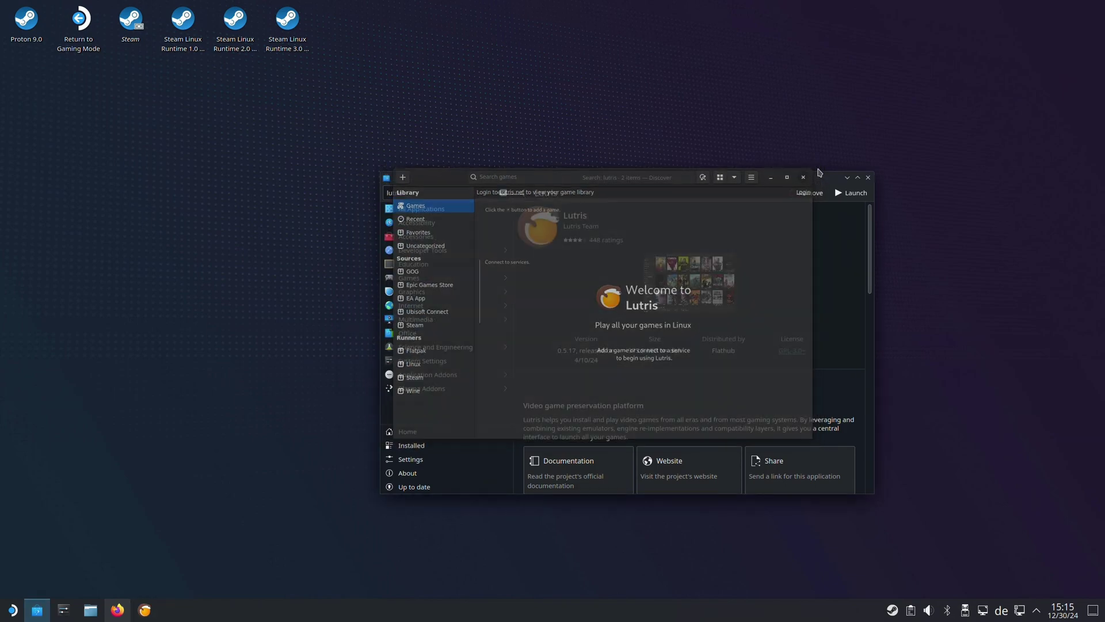
{"action": "left_click", "coordinate": [868, 177]}
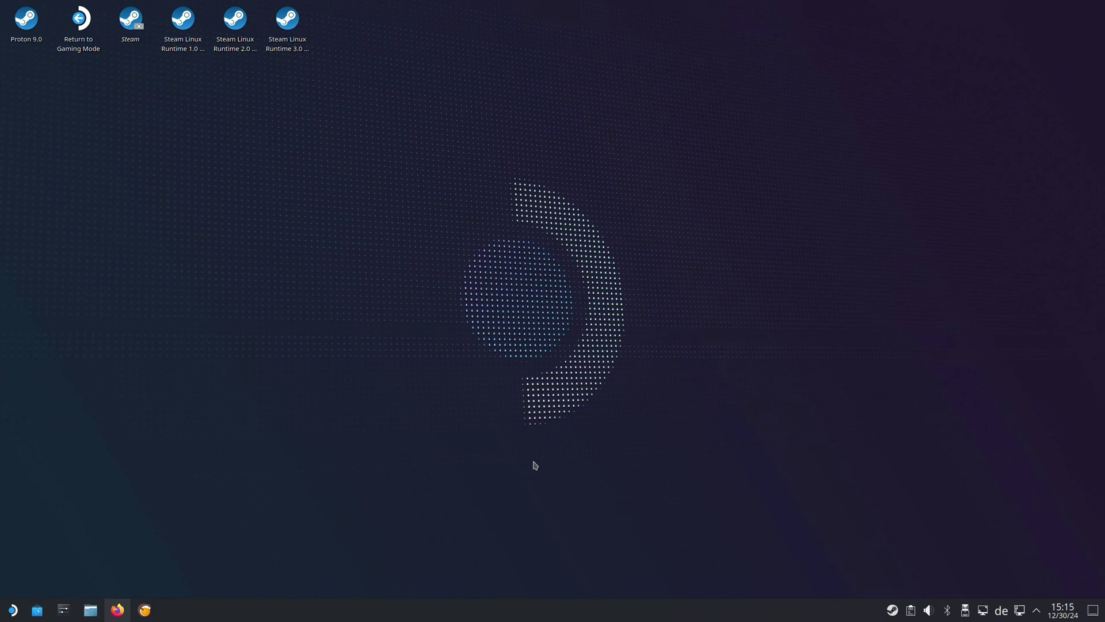
{"action": "left_click", "coordinate": [145, 610]}
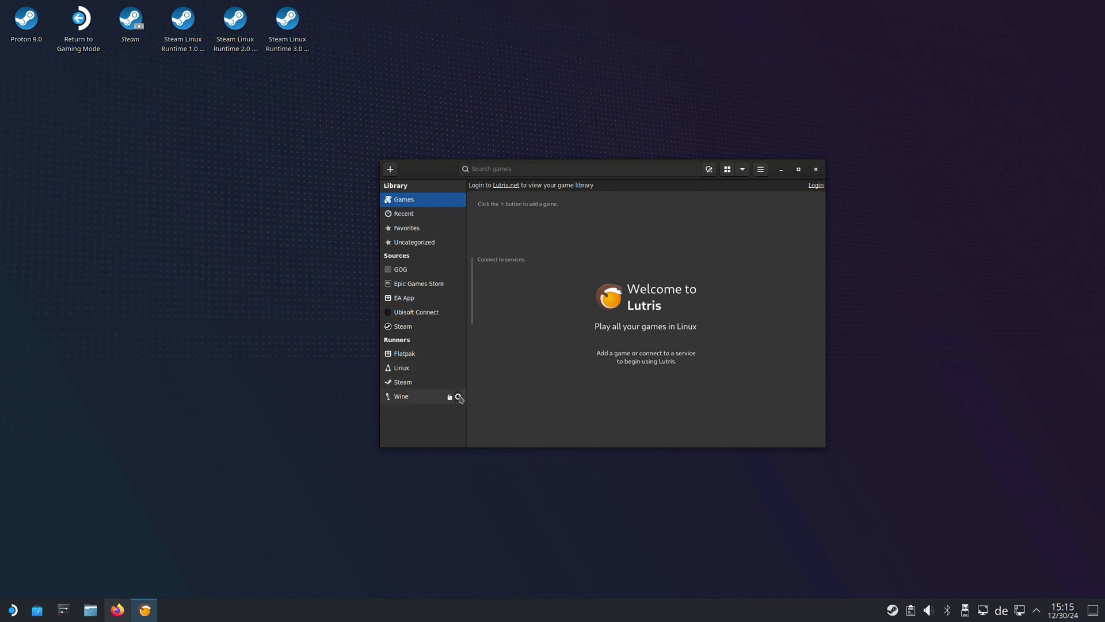
- Set the Wine runner's version to wine-10.0-rc2-staging-amd64 in its advanced options
{"action": "left_click", "coordinate": [459, 398]}
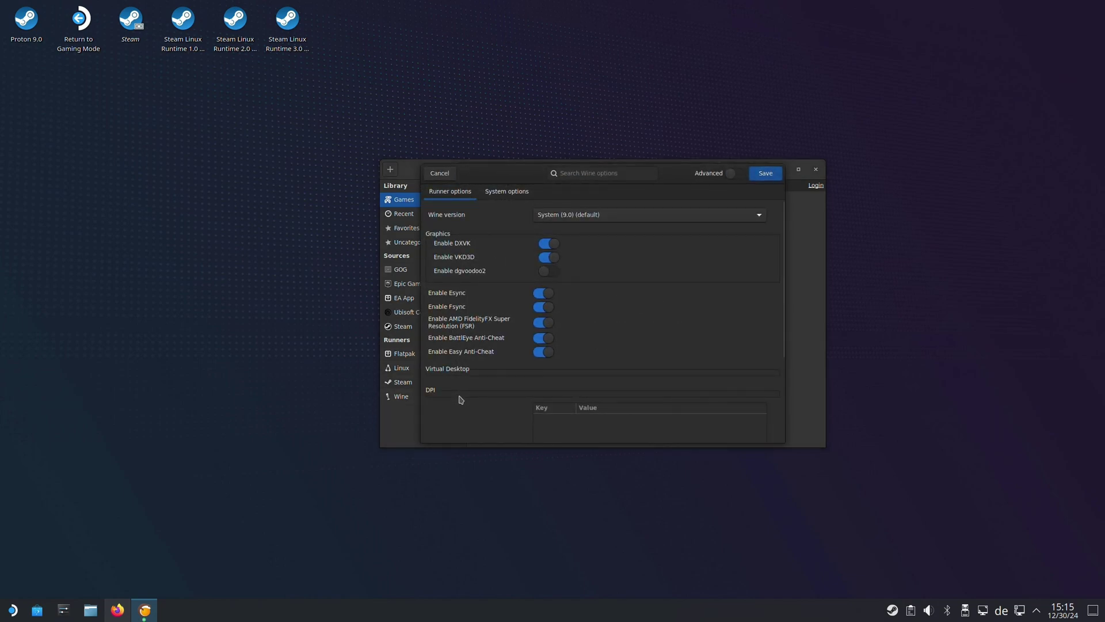
{"action": "left_click", "coordinate": [737, 174]}
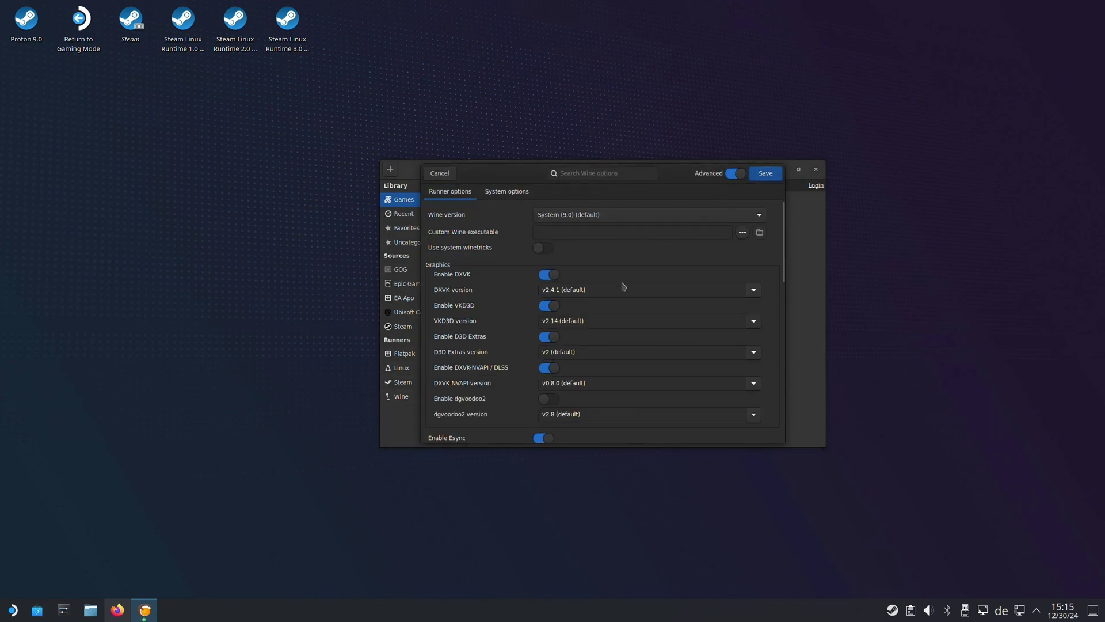
{"action": "left_click", "coordinate": [634, 217]}
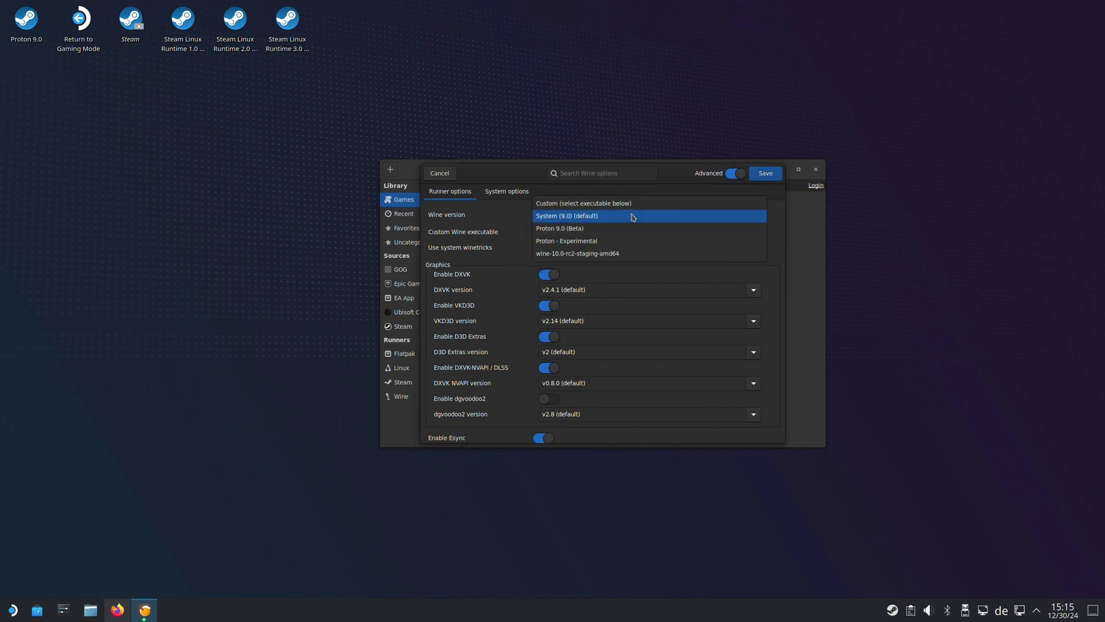
{"action": "left_click", "coordinate": [622, 255]}
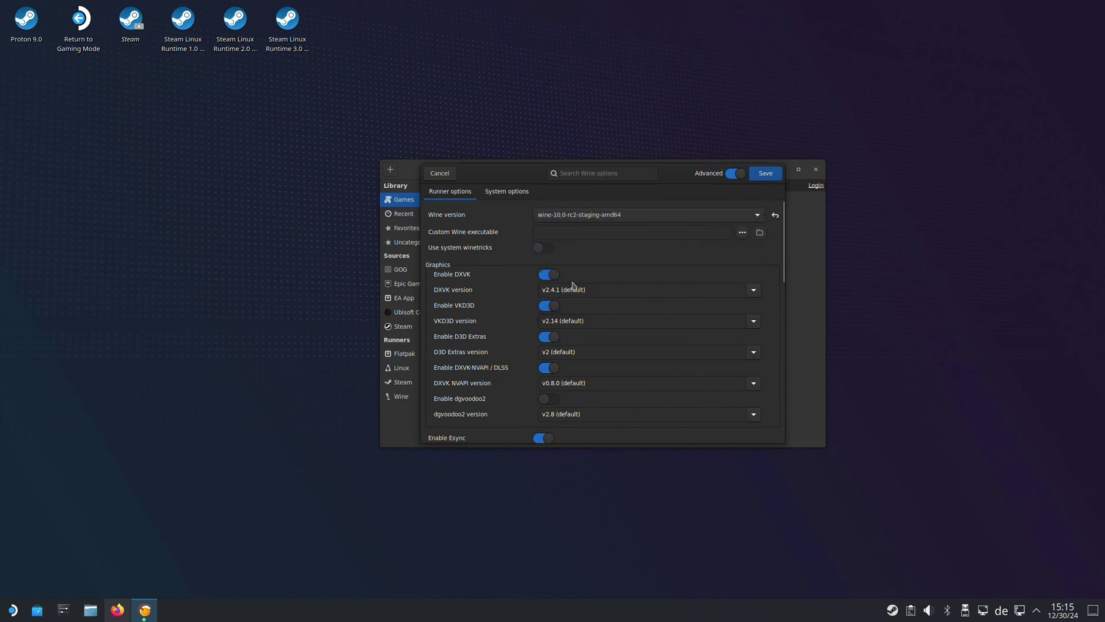
- Turn off VKD3D, DXVK-NVAPI, FSR, BattlEye and Easy Anti-Cheat, then save the runner settings
{"action": "left_click", "coordinate": [554, 311]}
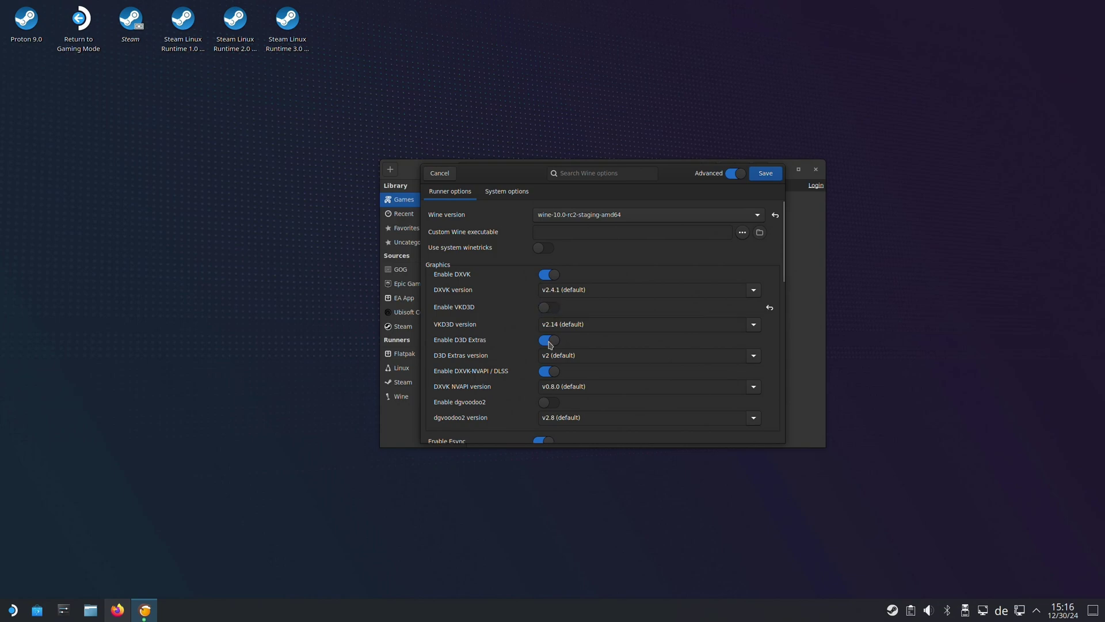
{"action": "left_click", "coordinate": [555, 371]}
{"action": "scroll", "coordinate": [490, 357], "scroll_direction": "down", "scroll_amount": 5}
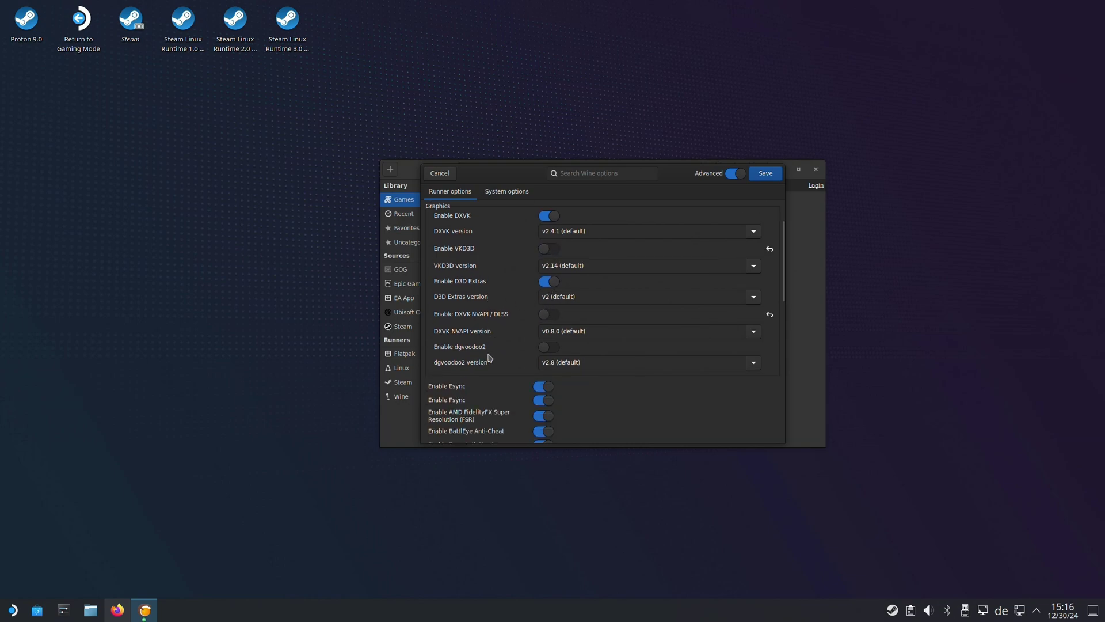
{"action": "left_click", "coordinate": [546, 329]}
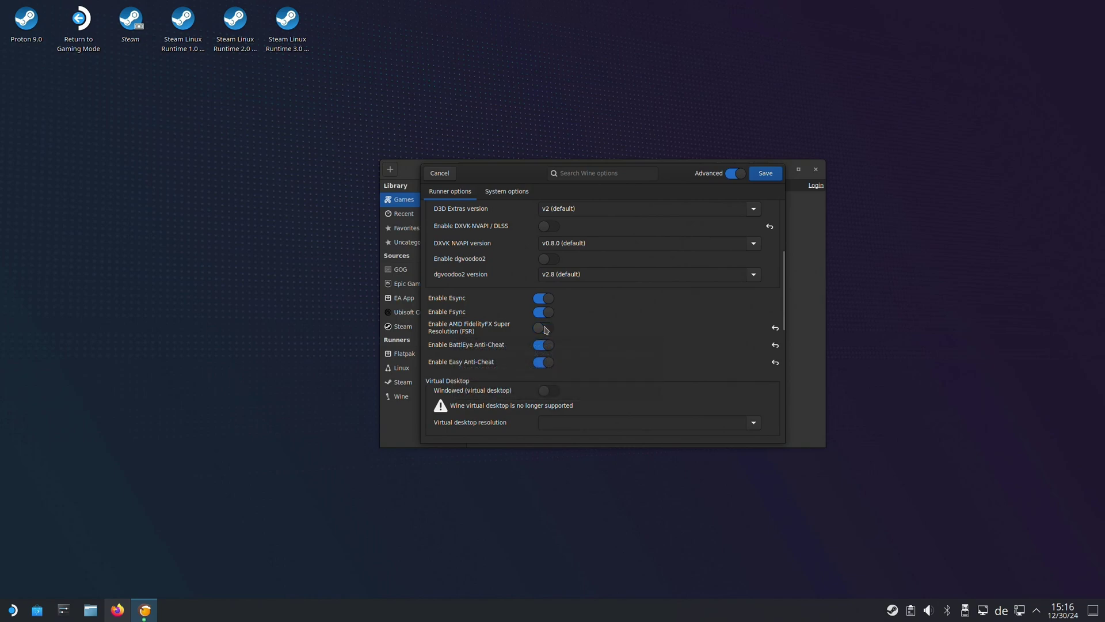
{"action": "left_click", "coordinate": [544, 348]}
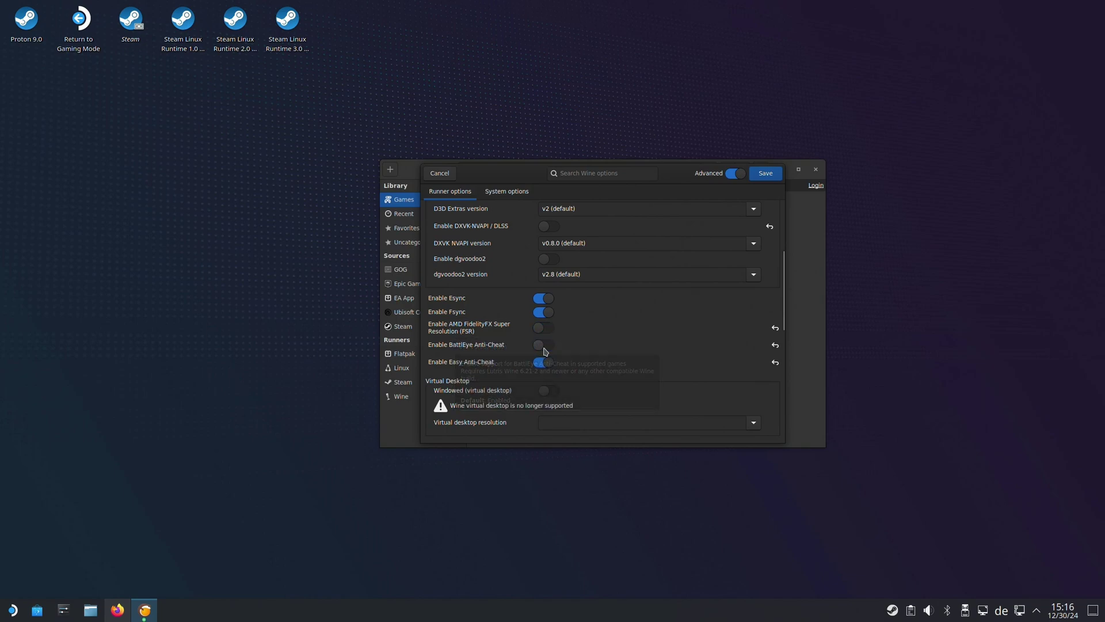
{"action": "left_click", "coordinate": [546, 366]}
{"action": "left_click", "coordinate": [764, 172]}
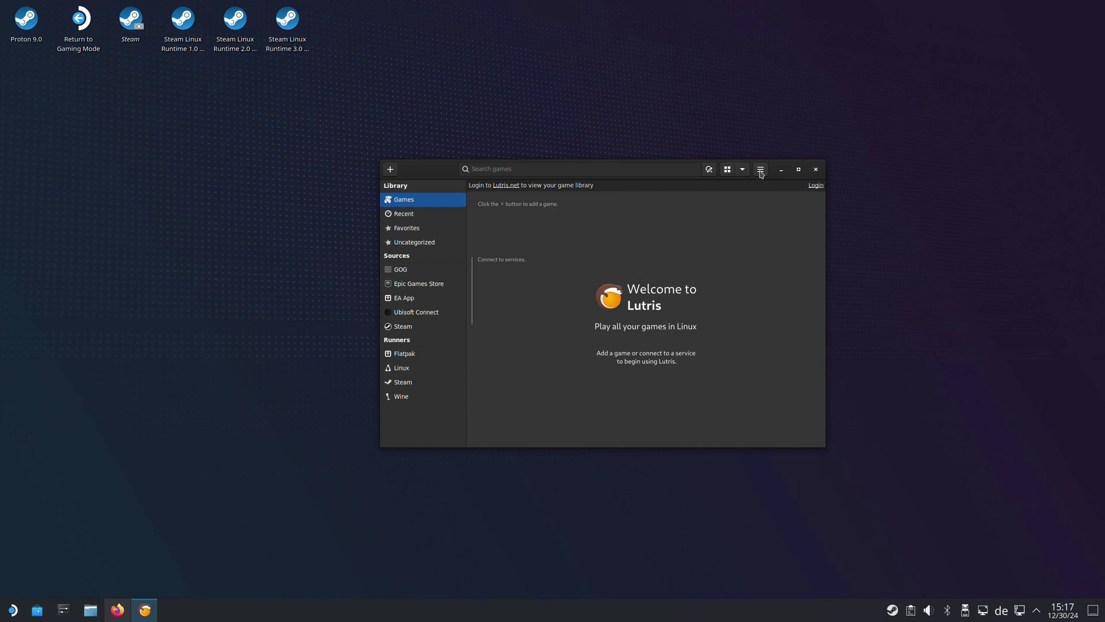
- Open Lutris Preferences > Global options and browse for a new default installation folder
{"action": "left_click", "coordinate": [760, 174]}
{"action": "left_click", "coordinate": [757, 249]}
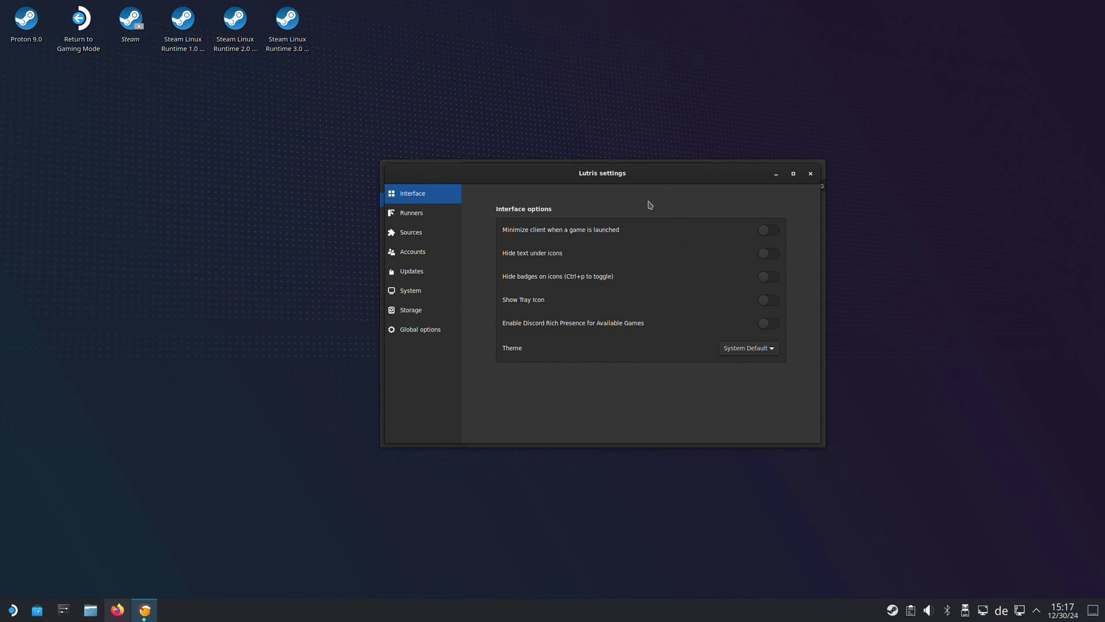
{"action": "left_click", "coordinate": [423, 330]}
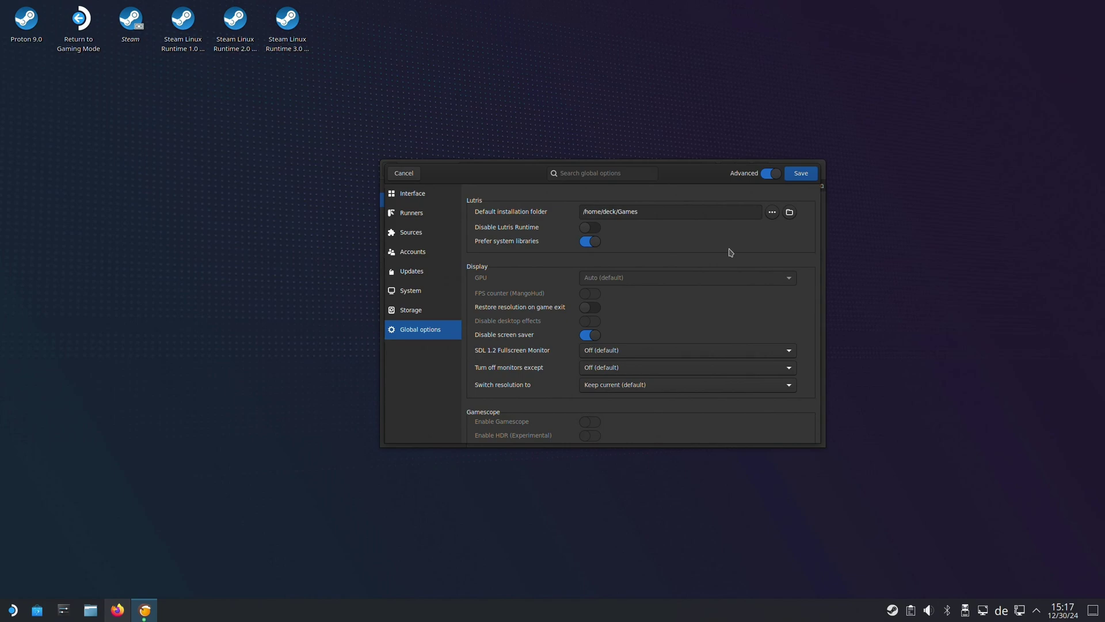
{"action": "left_click", "coordinate": [772, 213]}
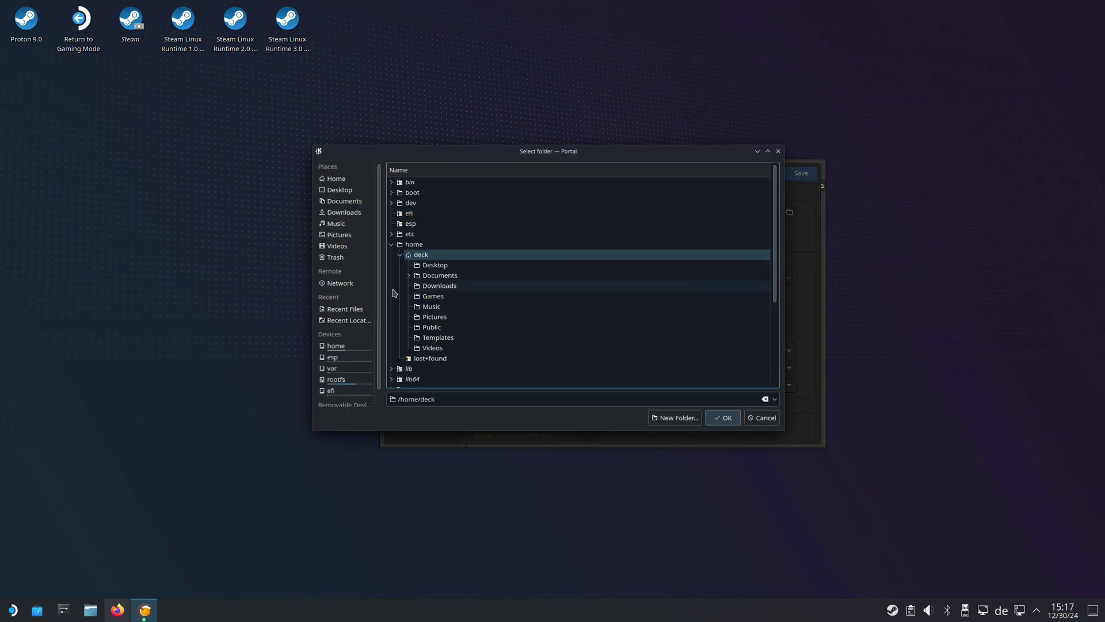
- Choose the SD card's Games folder (/run/media/deck/SD/Games) as the installation folder
{"action": "scroll", "coordinate": [322, 296], "scroll_direction": "down", "scroll_amount": 1}
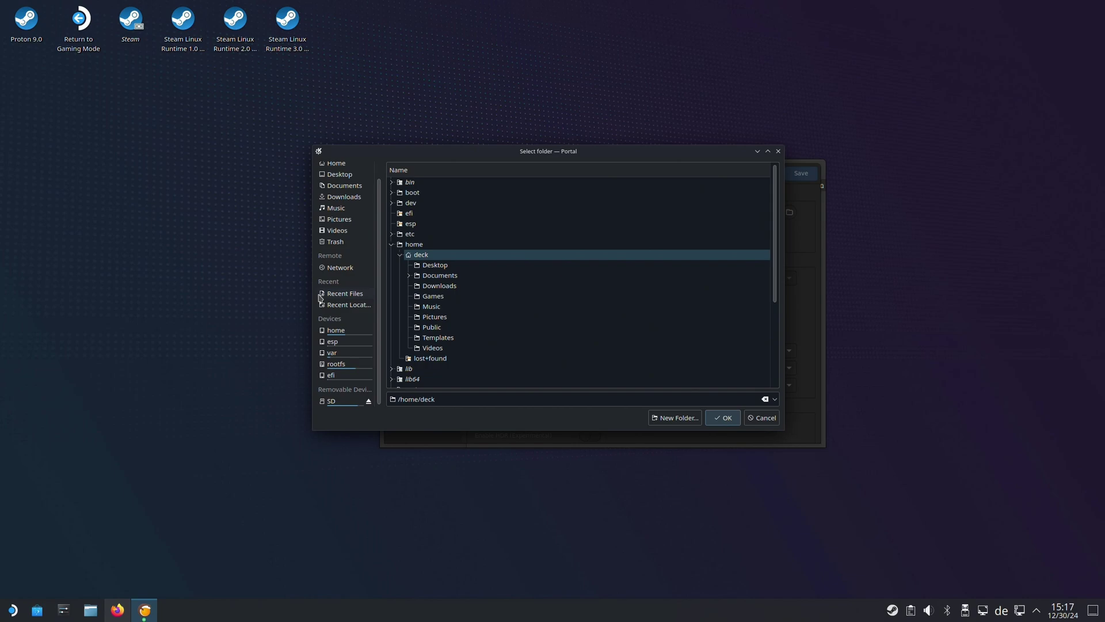
{"action": "left_click", "coordinate": [342, 401]}
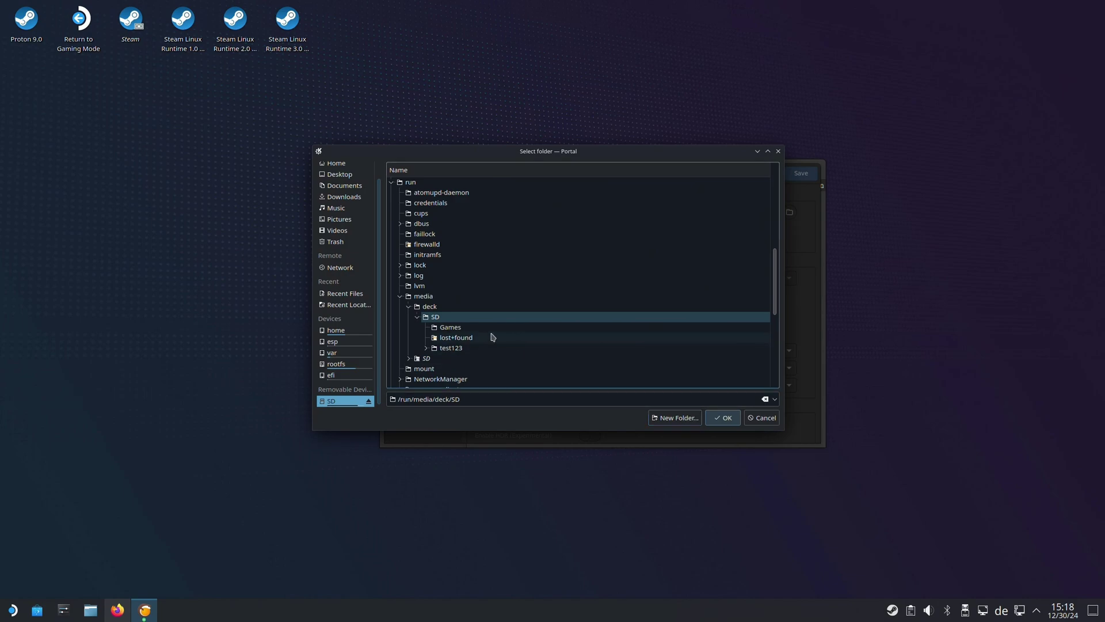
{"action": "left_click", "coordinate": [470, 328]}
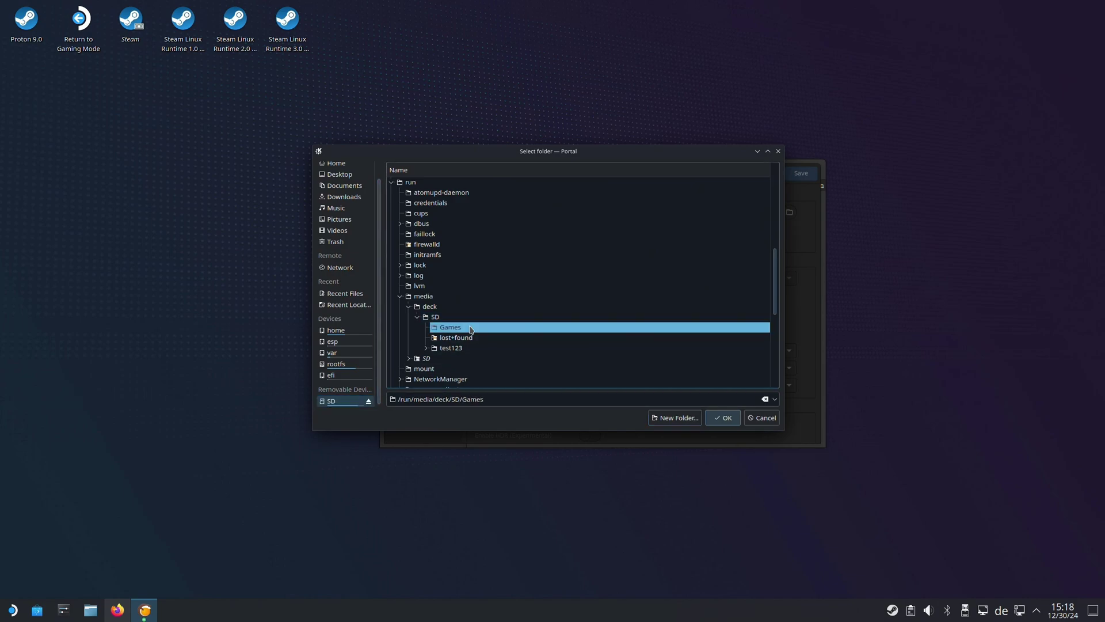
{"action": "left_click", "coordinate": [723, 418]}
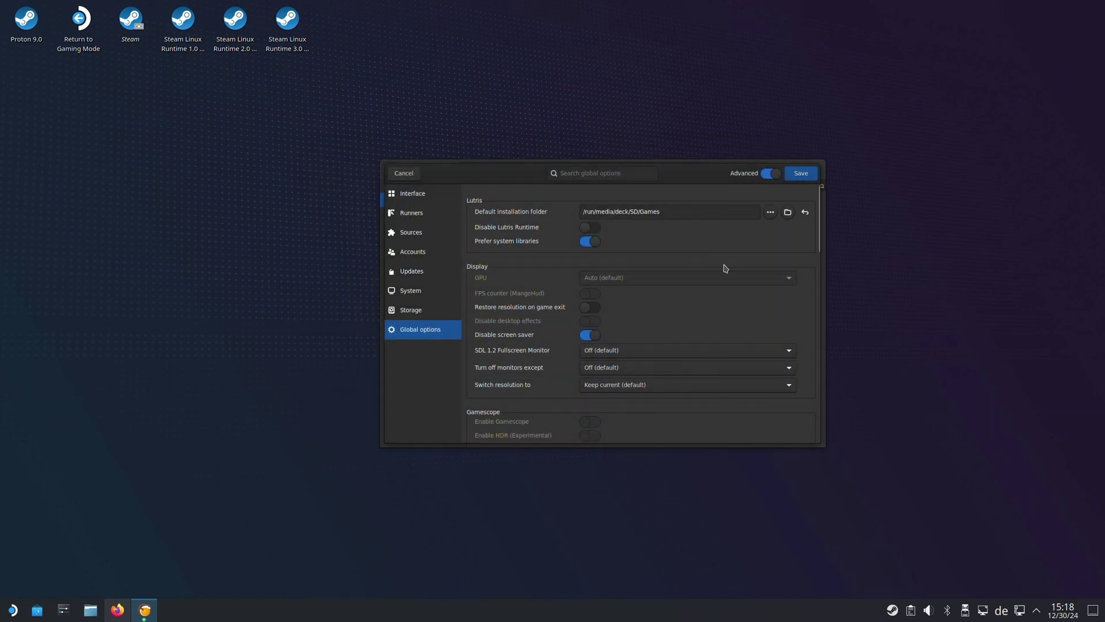